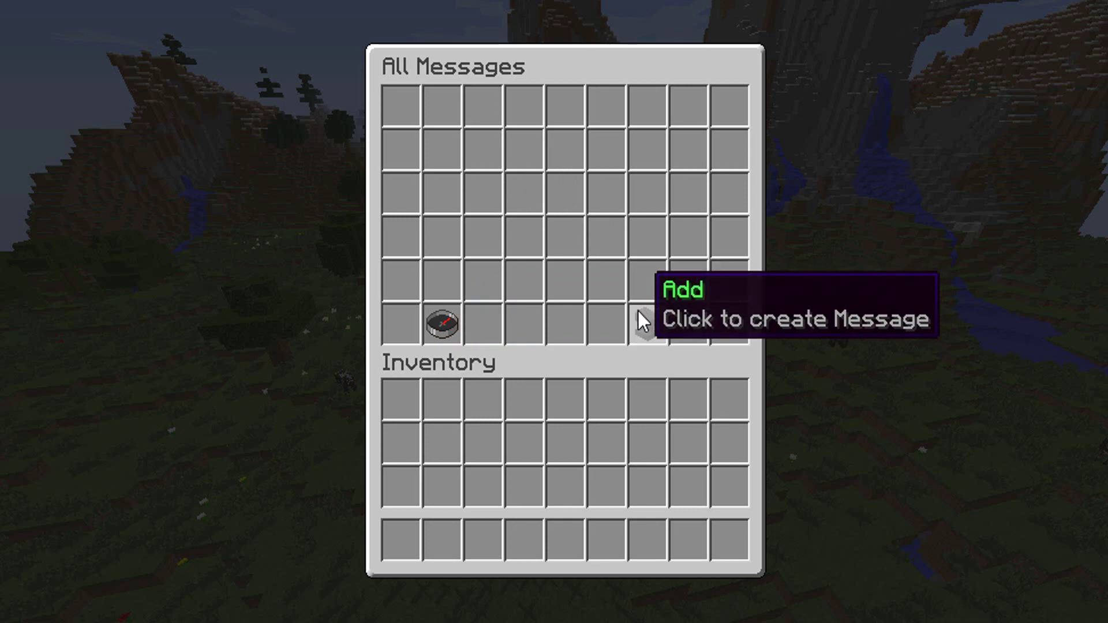
# Add a new announcement reading '&7[&cServer Name&7] Join my Discord server: &9Link'
pyautogui.click(642, 321)
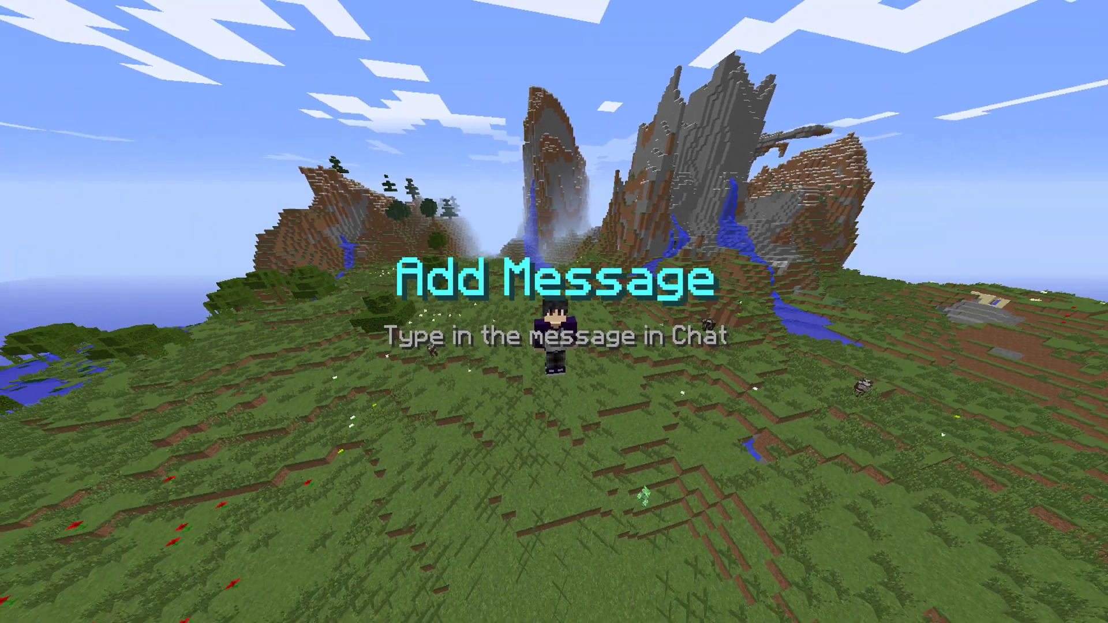
pyautogui.press('t')
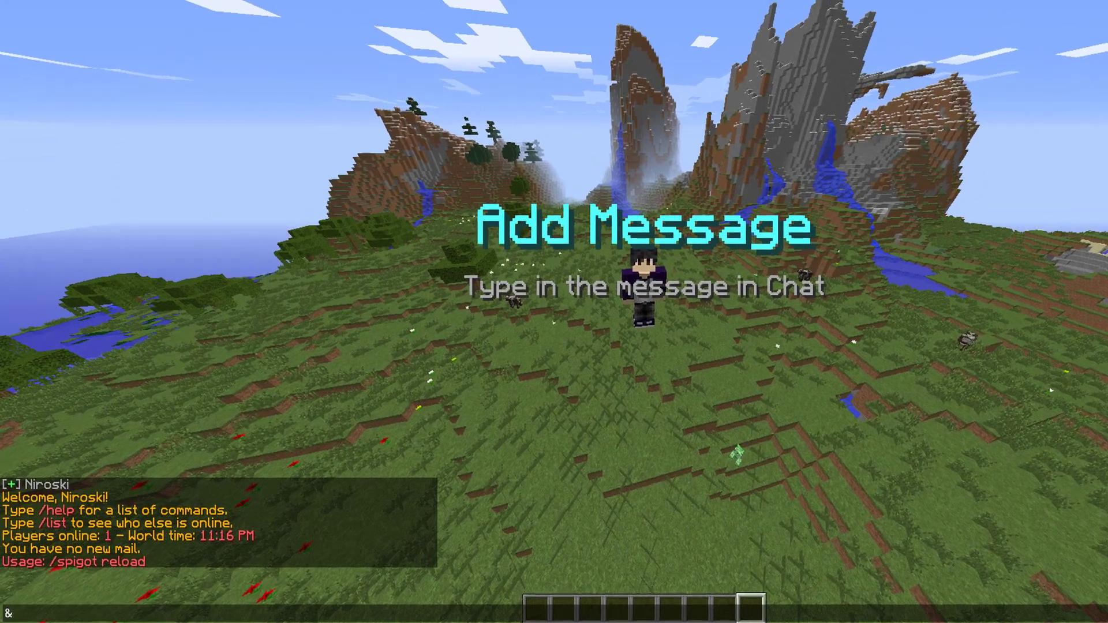
pyautogui.write('&6')
pyautogui.press('BackSpace')
pyautogui.write('7')
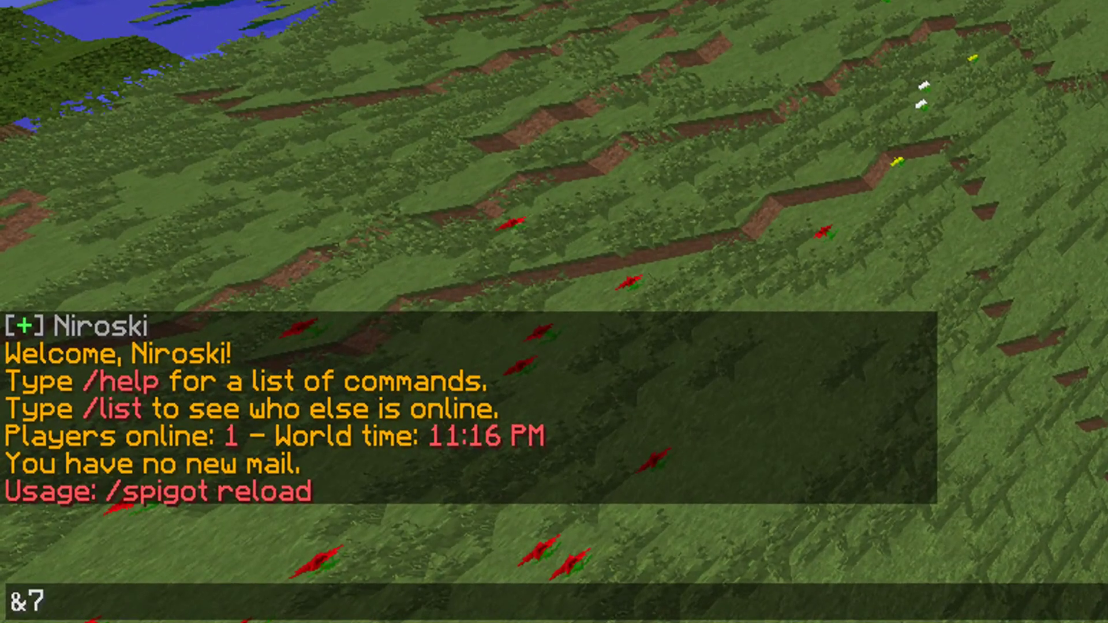
pyautogui.write('[&cSer')
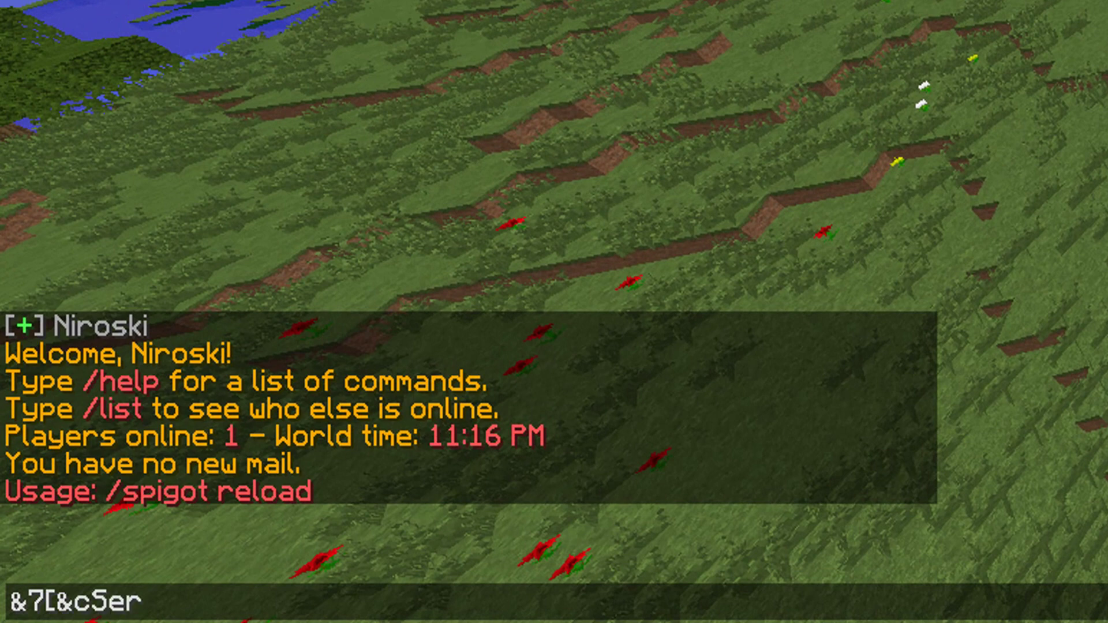
pyautogui.write('ver Name')
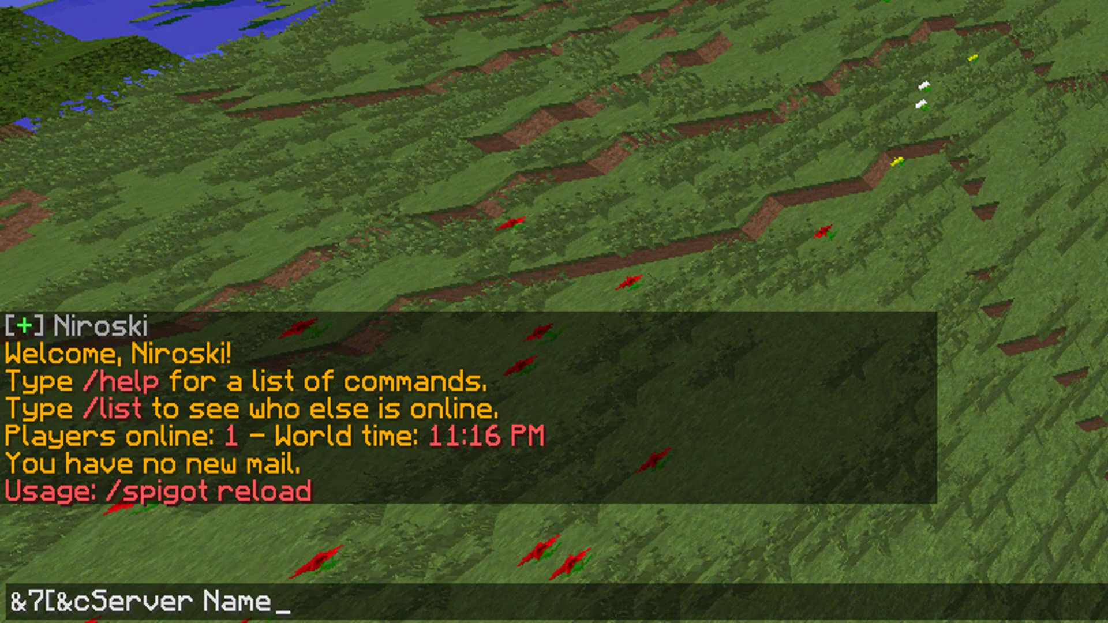
pyautogui.write('&7] J')
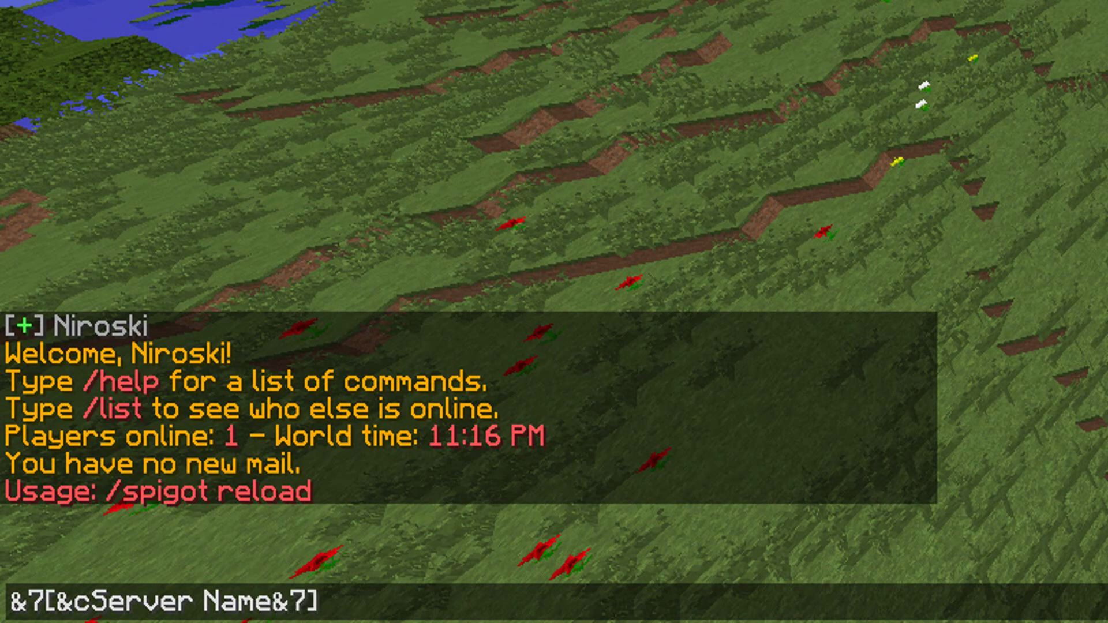
pyautogui.write('oin my DFi')
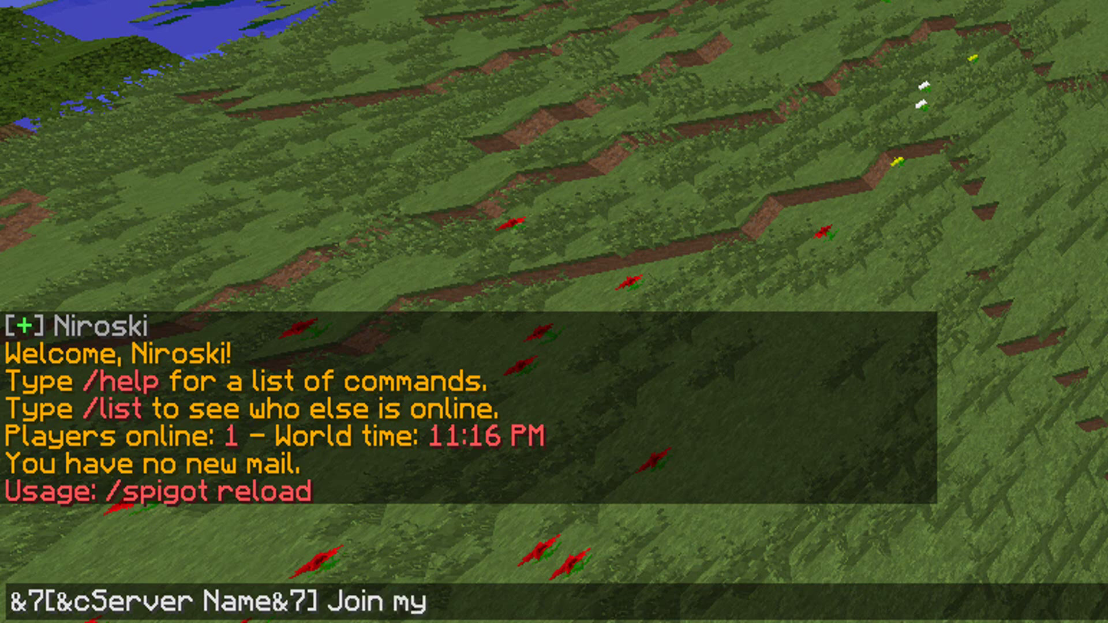
pyautogui.press('BackSpace')
pyautogui.press('BackSpace')
pyautogui.press('BackSpace')
pyautogui.write('Discord ')
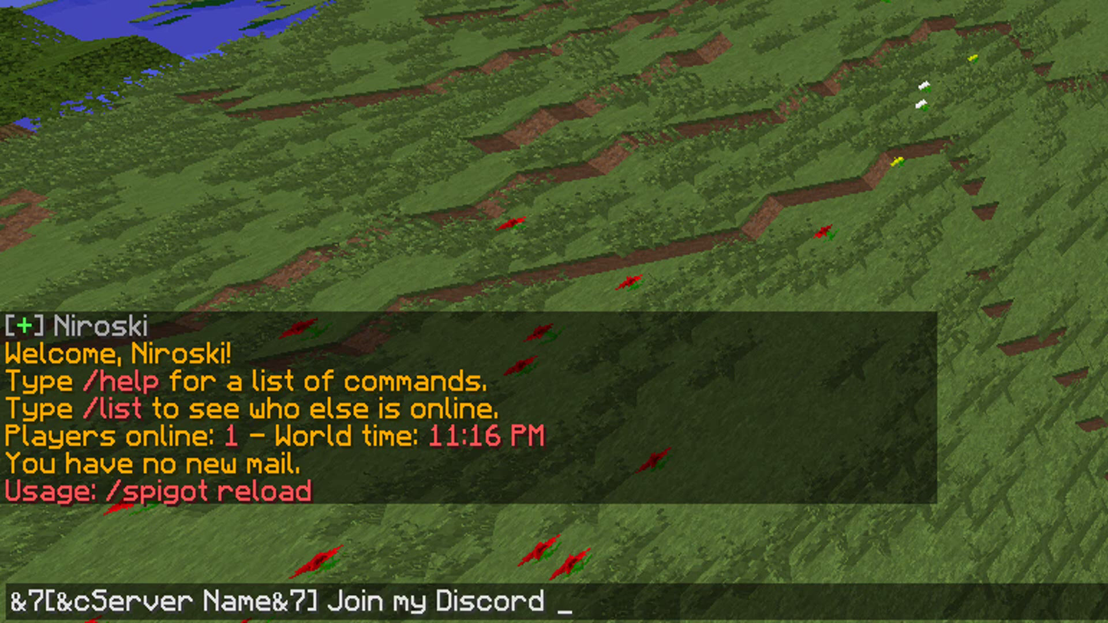
pyautogui.write('server &')
pyautogui.press('BackSpace')
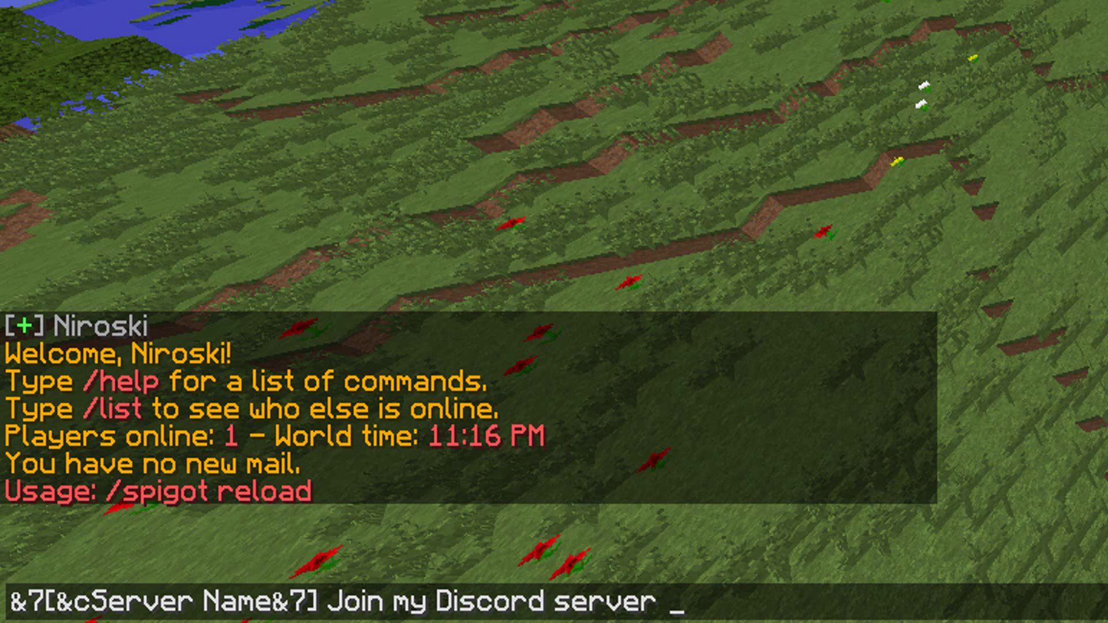
pyautogui.press('BackSpace')
pyautogui.write(': *')
pyautogui.press('BackSpace')
pyautogui.write('7')
pyautogui.press('BackSpace')
pyautogui.write('&9Link')
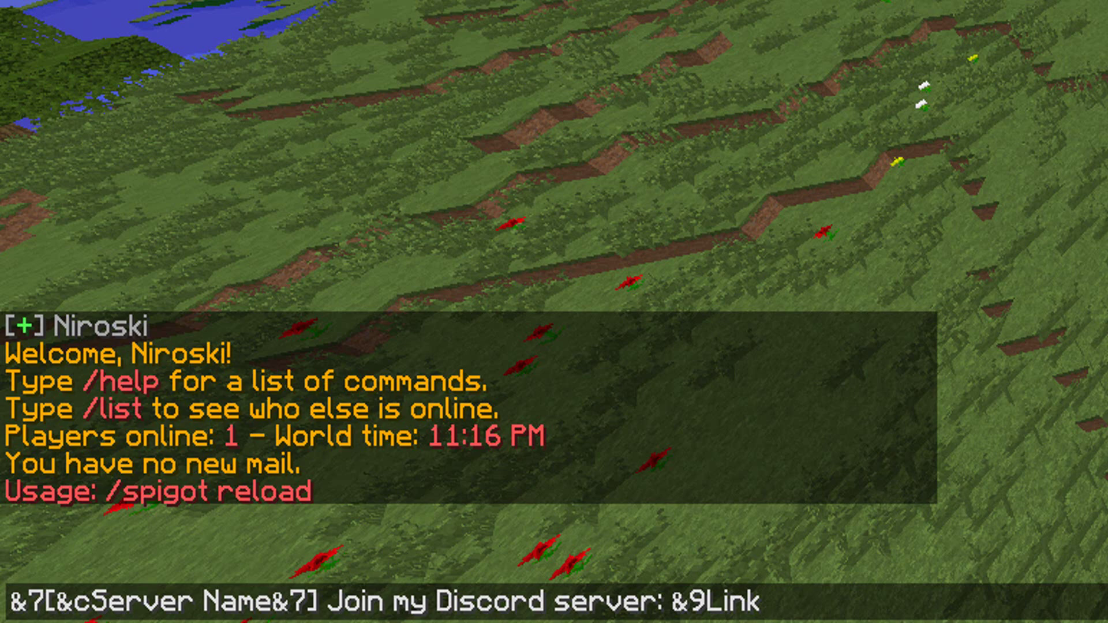
pyautogui.press('Return')
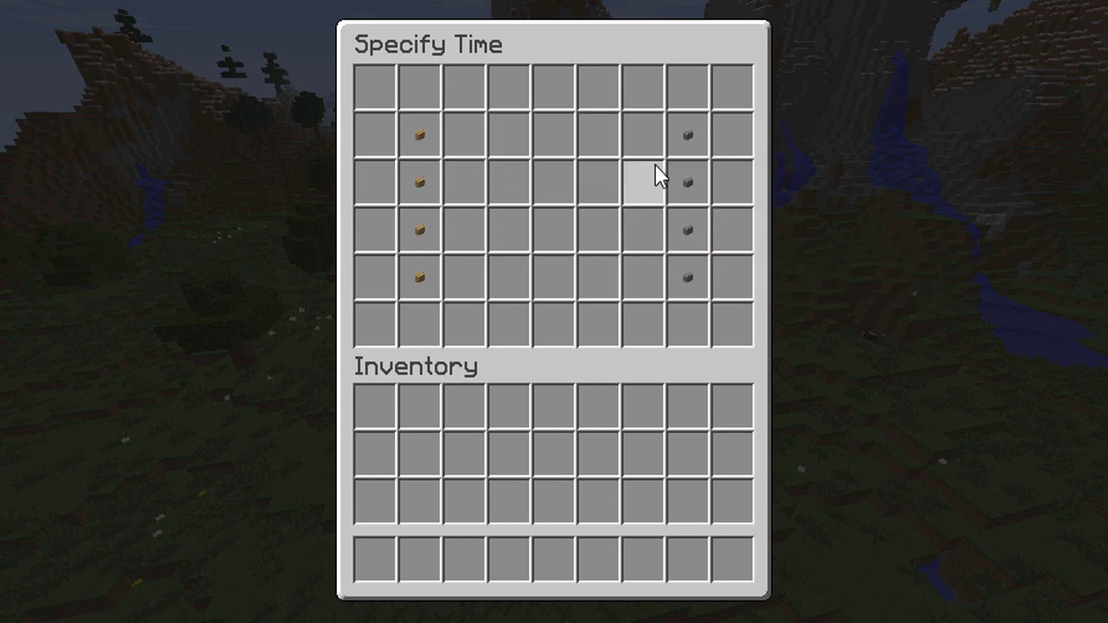
# Give the Discord announcement a 1 Minute delay and require the announcer.1 permission
pyautogui.click(687, 183)
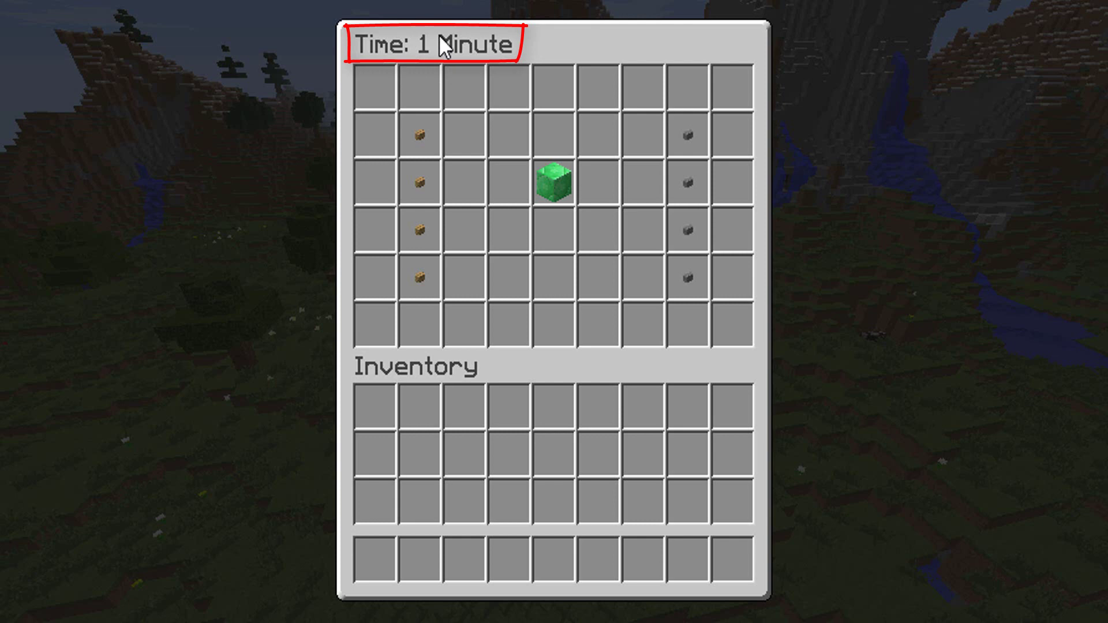
pyautogui.click(550, 175)
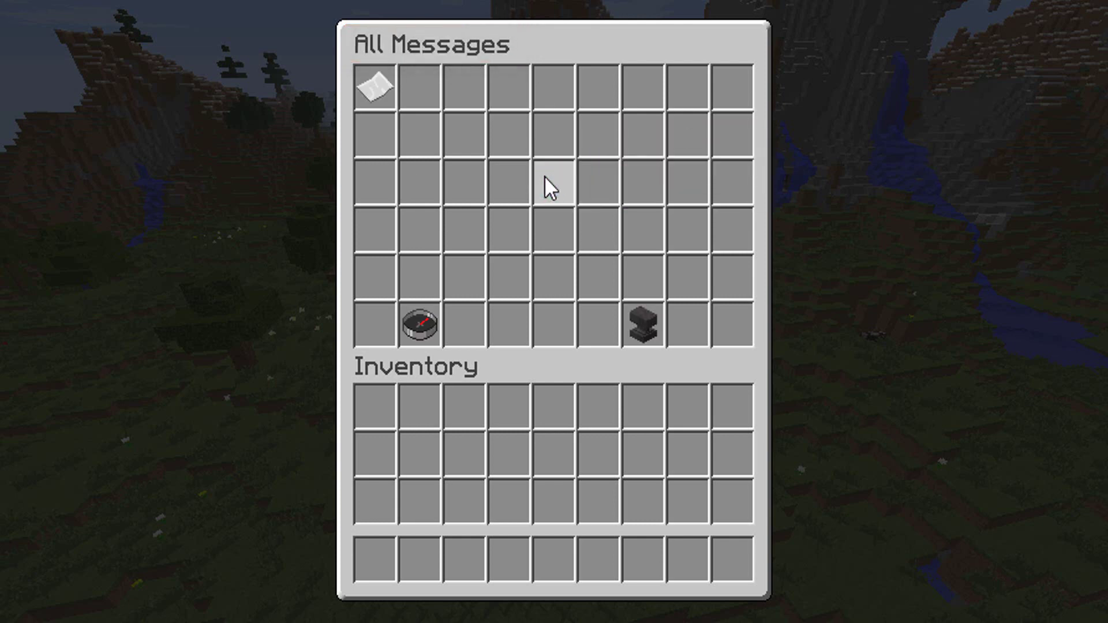
pyautogui.middleClick(363, 93)
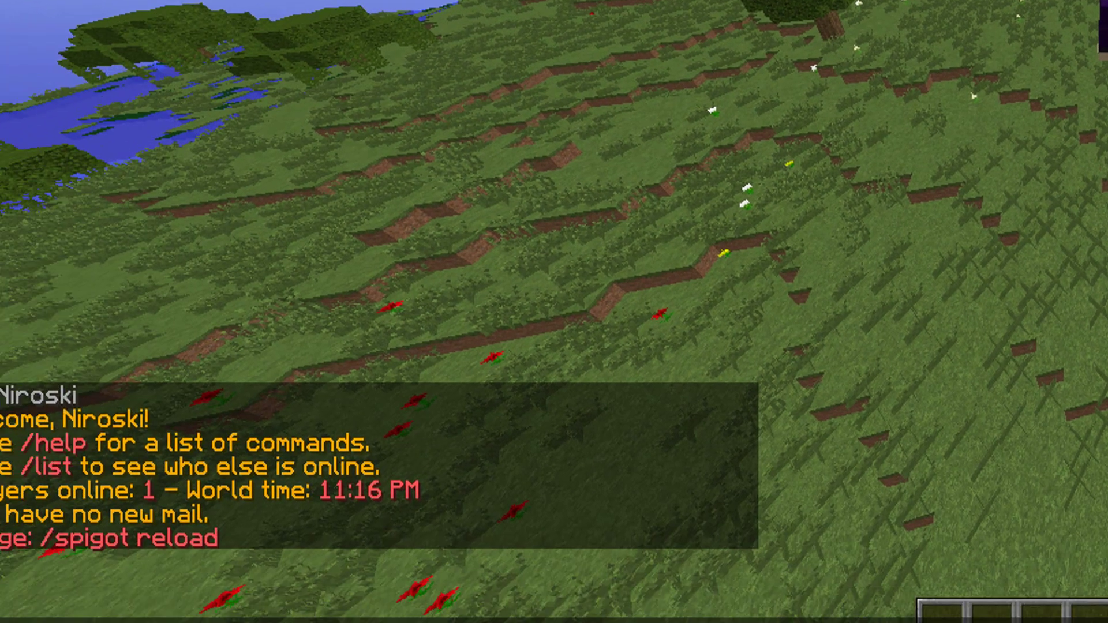
# Draft '/pex group (groupname) add announcer.1' in chat, discard it, and begin a new slash command
pyautogui.write('/pex group (grou')
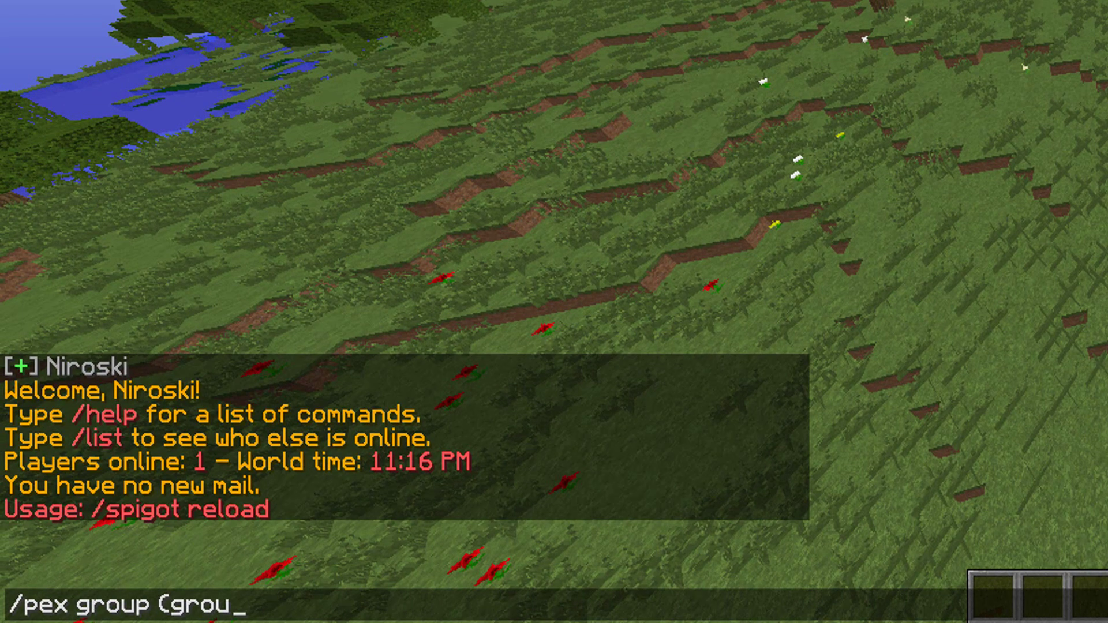
pyautogui.write('pname) add announcer.1')
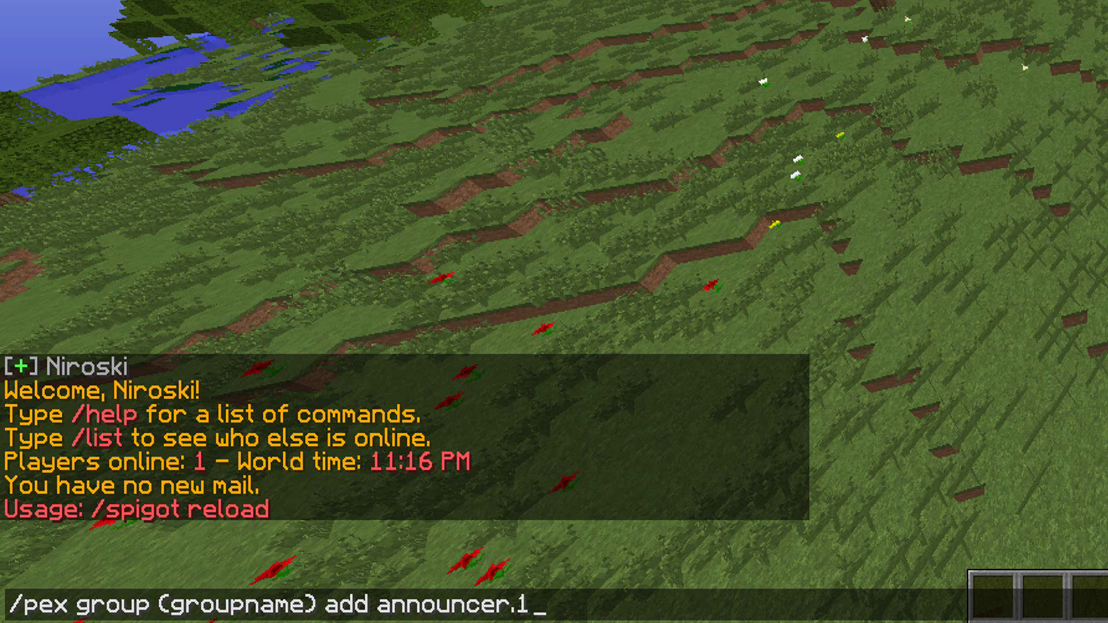
pyautogui.press('Escape')
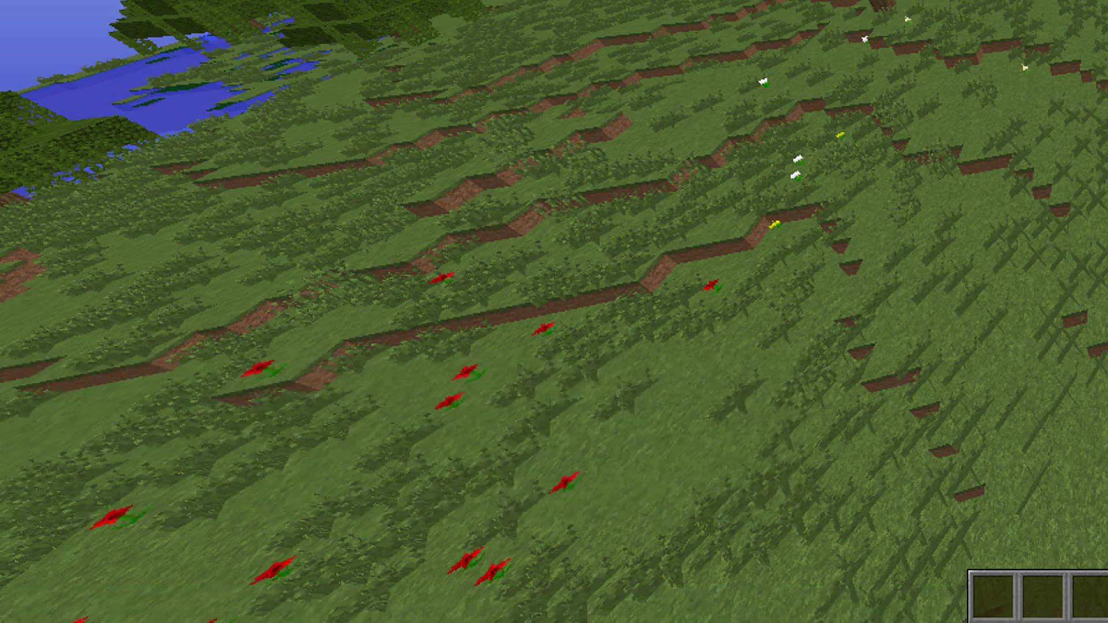
pyautogui.press('/')
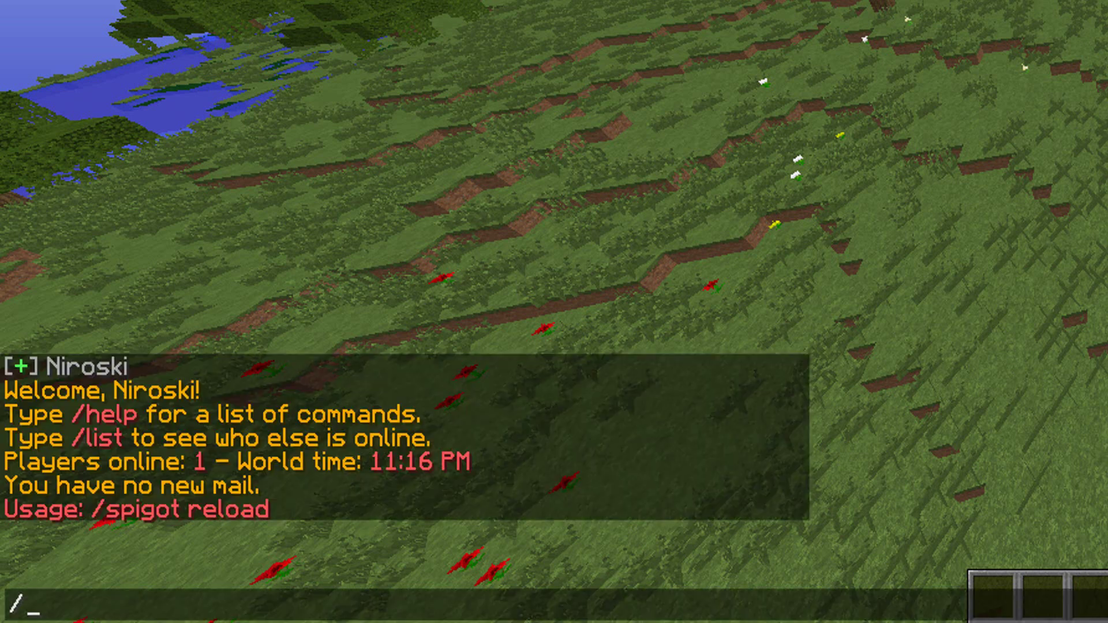
# Add 'Hello!' as a second line of the Discord announcement
pyautogui.write('ann')
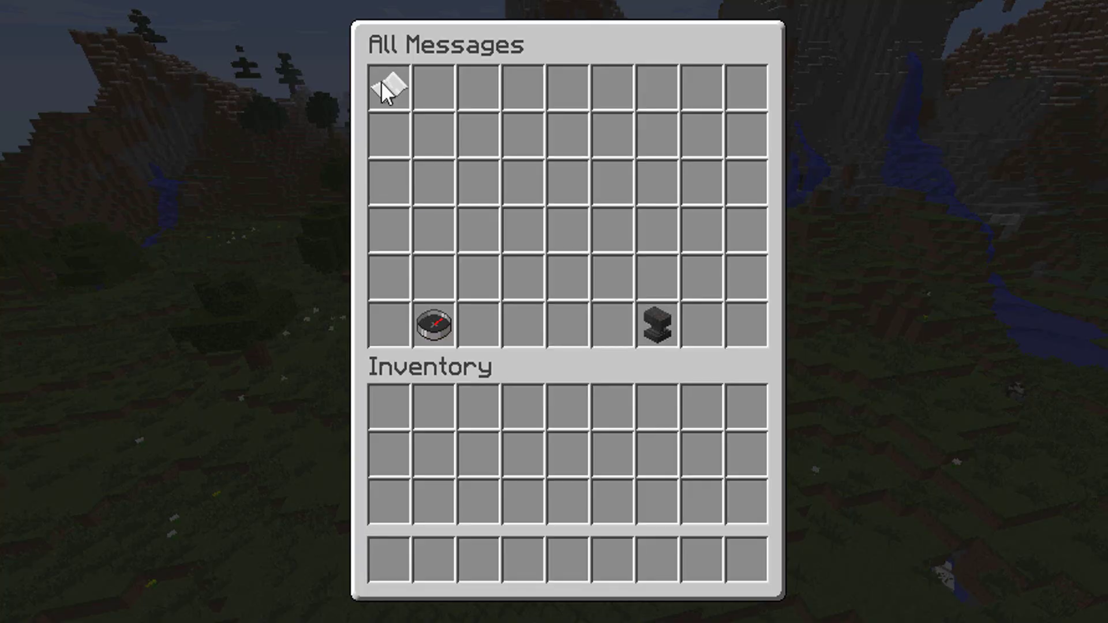
pyautogui.moveTo(397, 81)
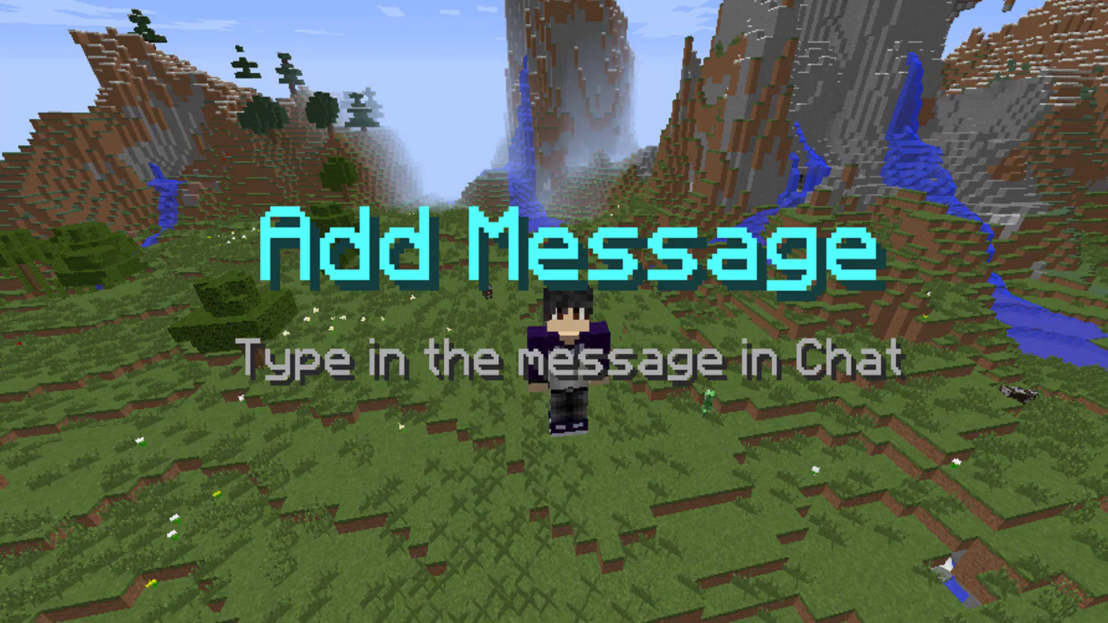
pyautogui.press('F5')
pyautogui.write('t')
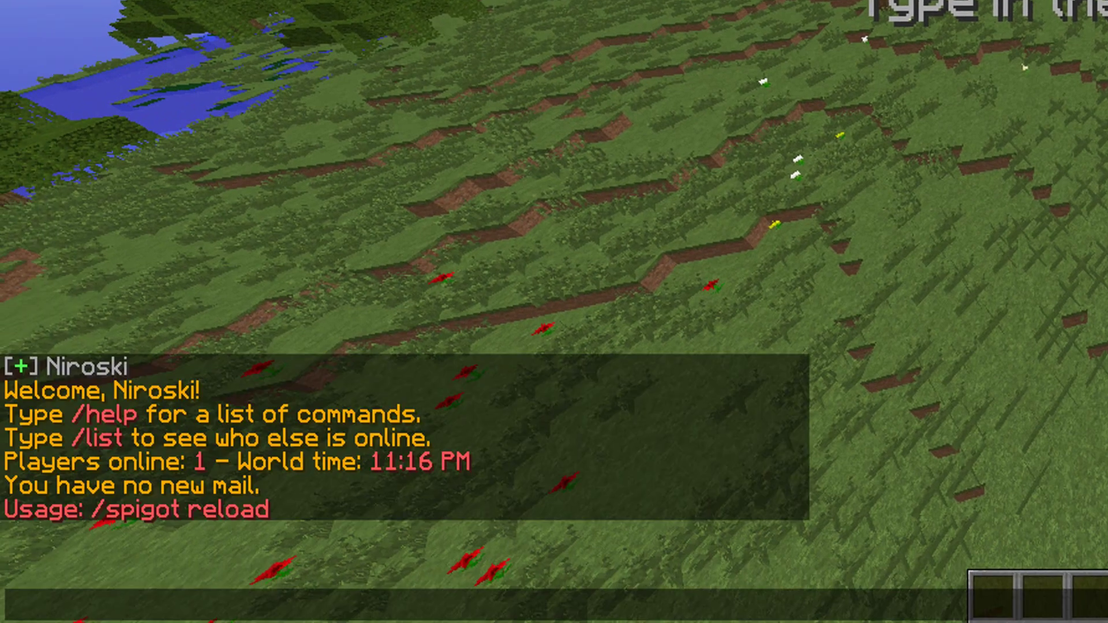
pyautogui.write('Hello')
pyautogui.press('Return')
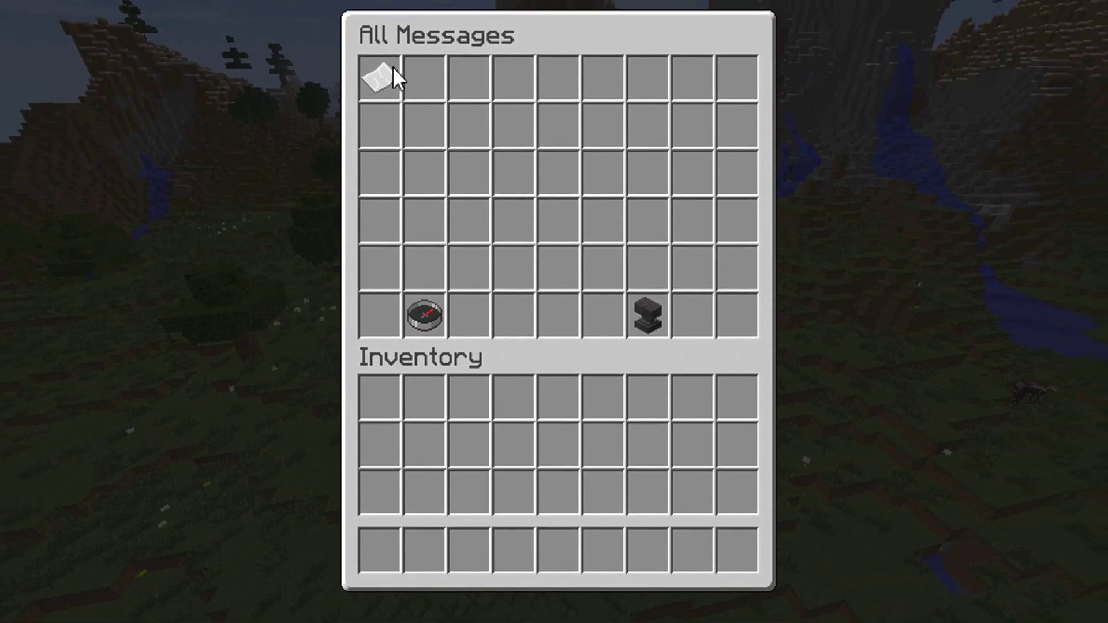
# Close the messages overview and view the broadcast announcement in chat
pyautogui.moveTo(379, 89)
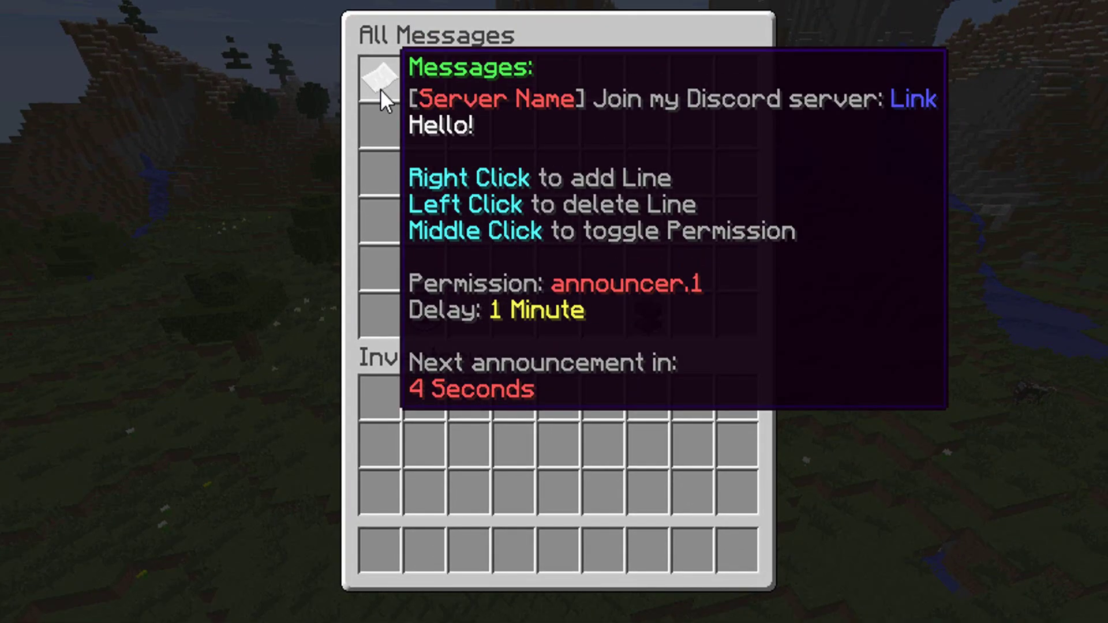
pyautogui.press('Escape')
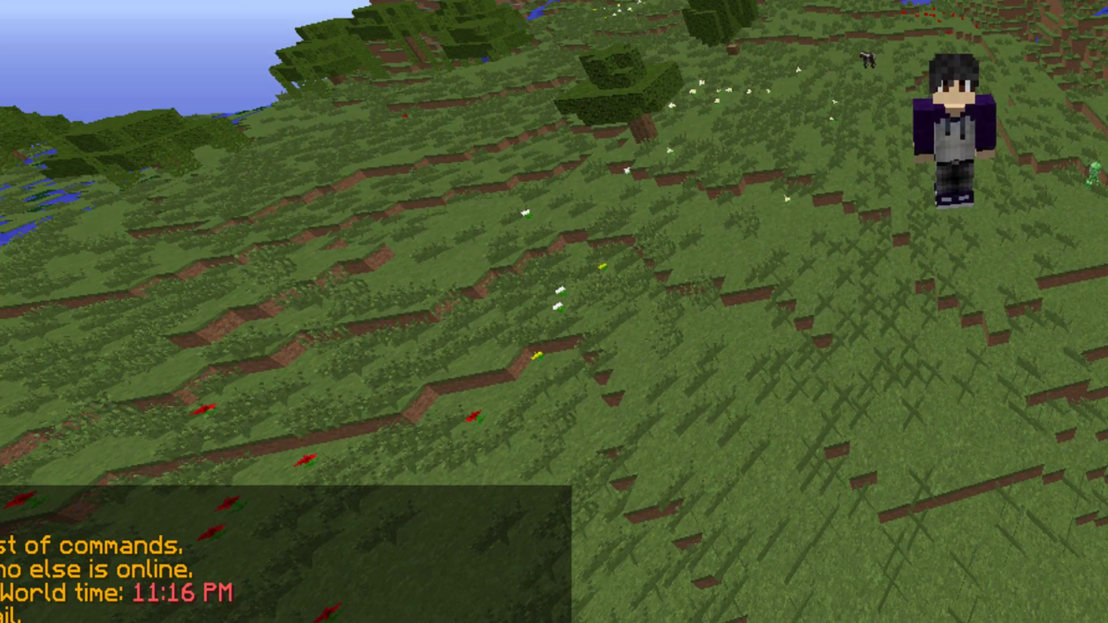
pyautogui.press('t')
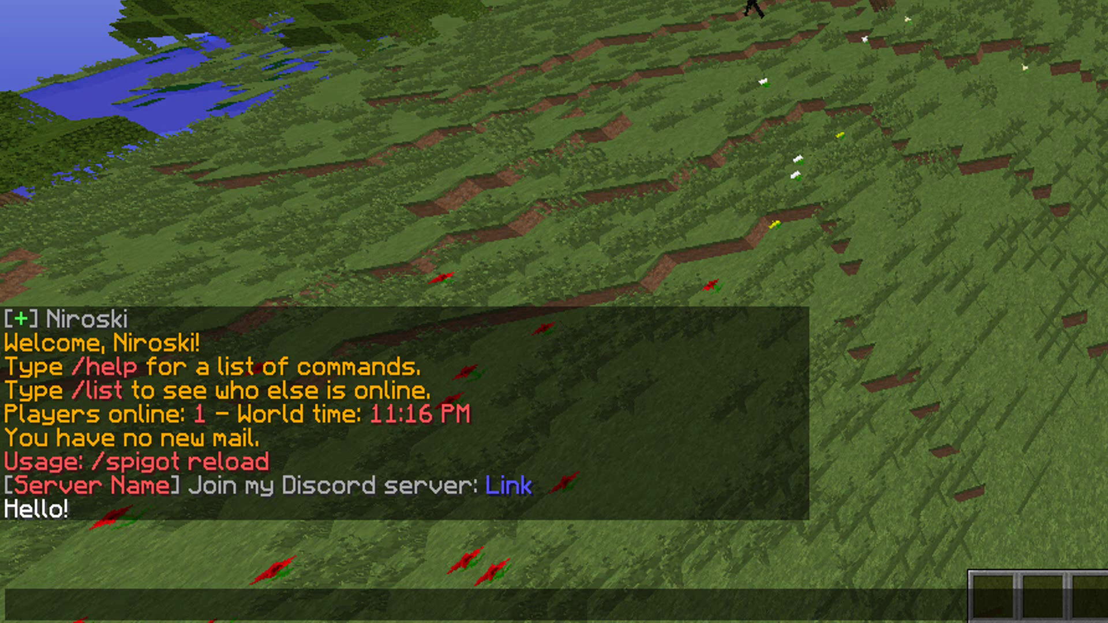
# Run /announce to reopen the All Messages overview
pyautogui.press('Escape')
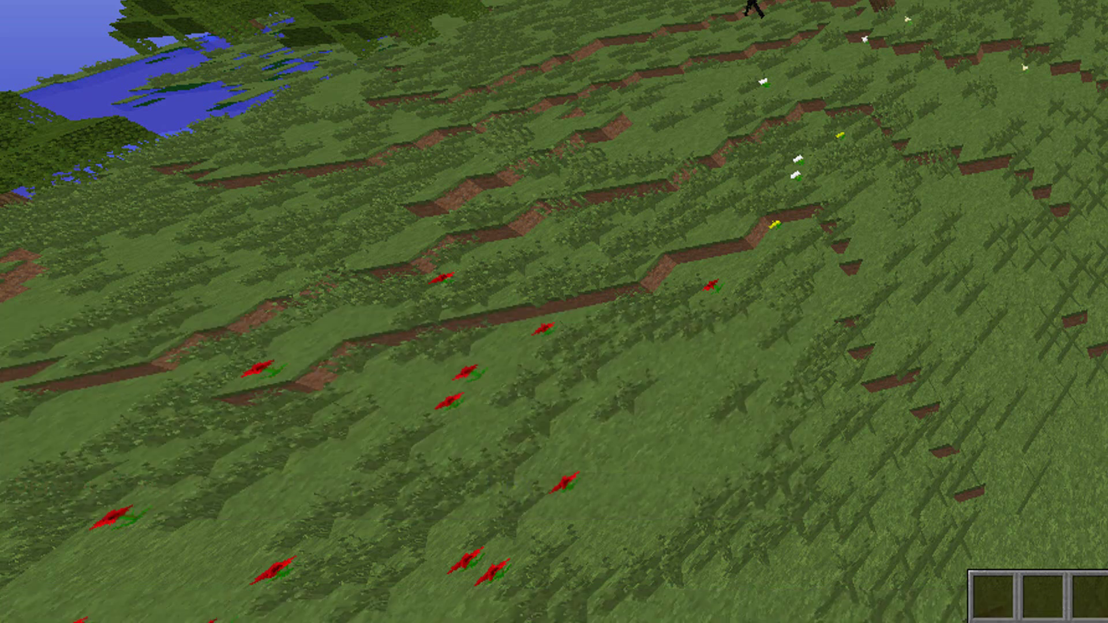
pyautogui.write('/announce')
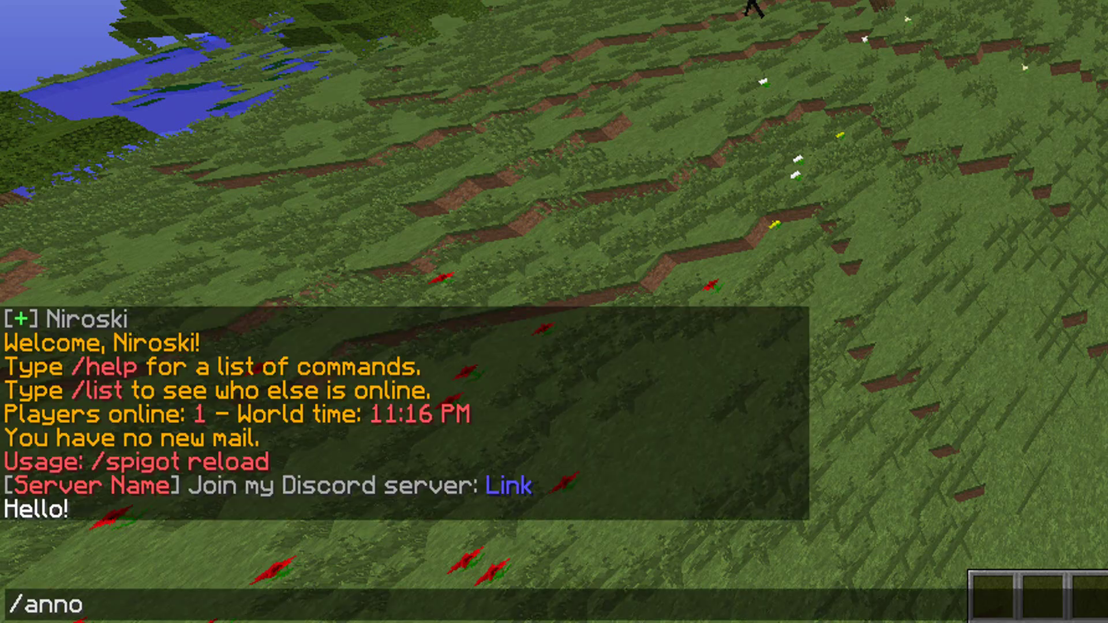
pyautogui.press('Return')
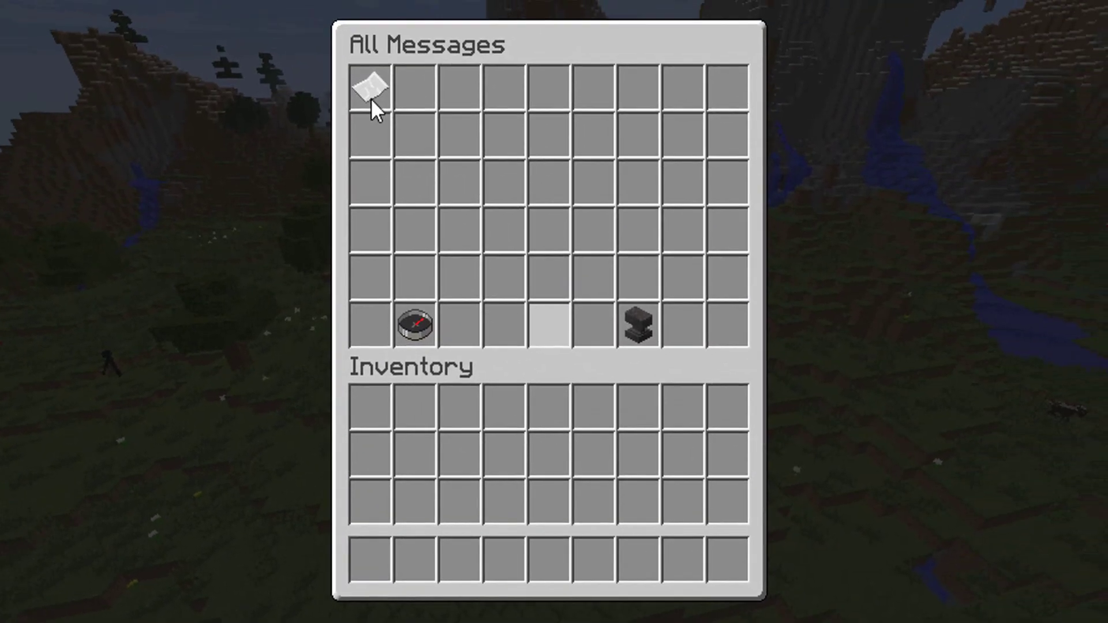
# Create a 'Cya' announcement with a 1 Day delay, then start a message search
pyautogui.moveTo(372, 106)
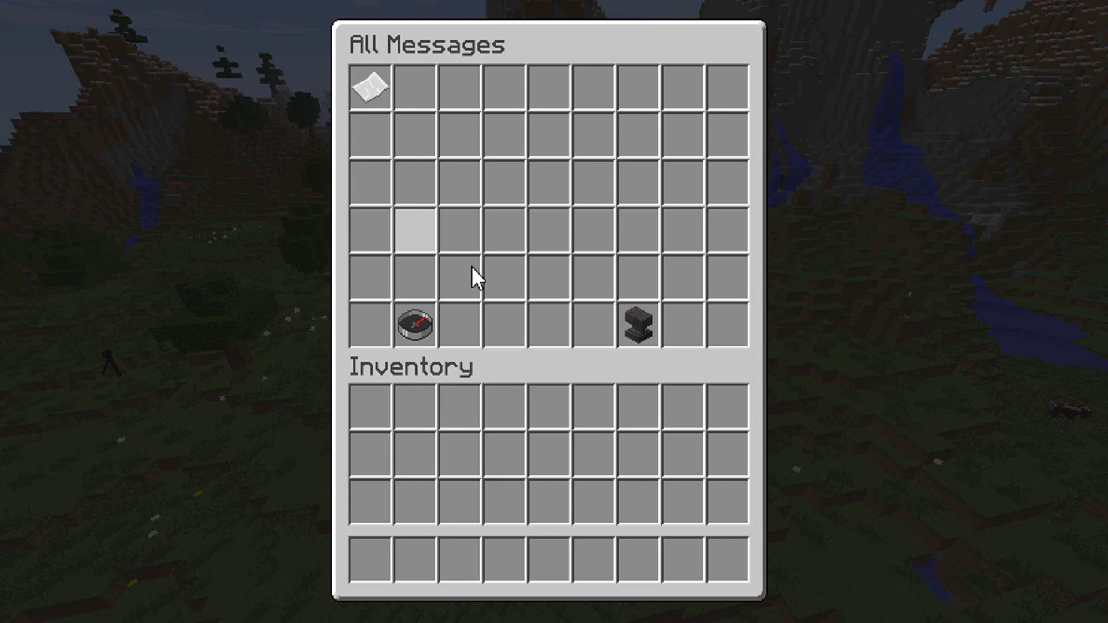
pyautogui.click(653, 316)
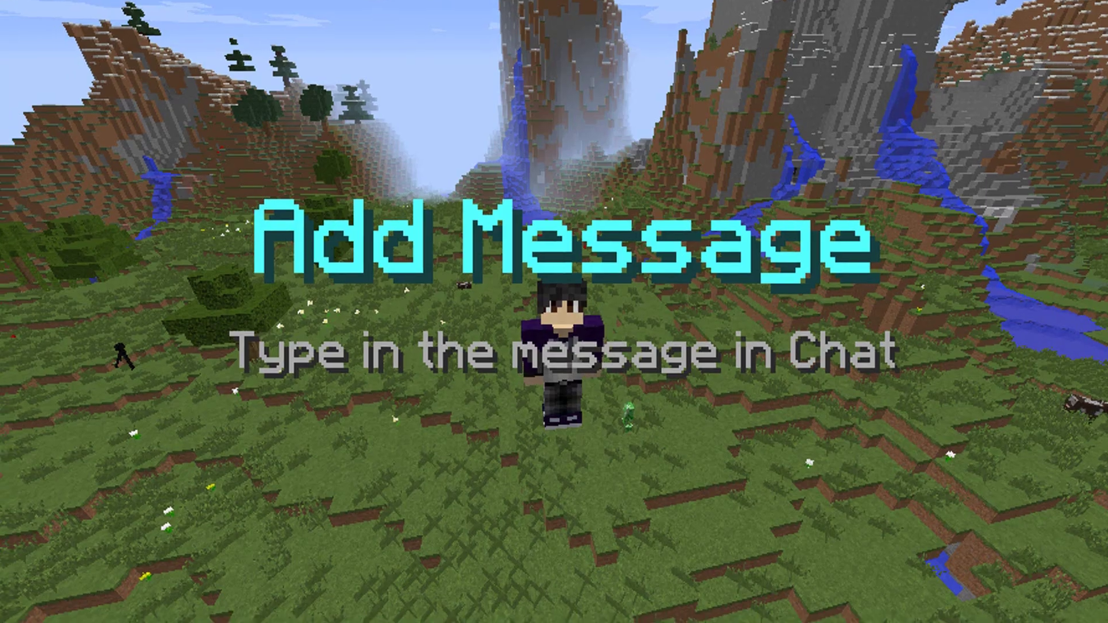
pyautogui.press('t')
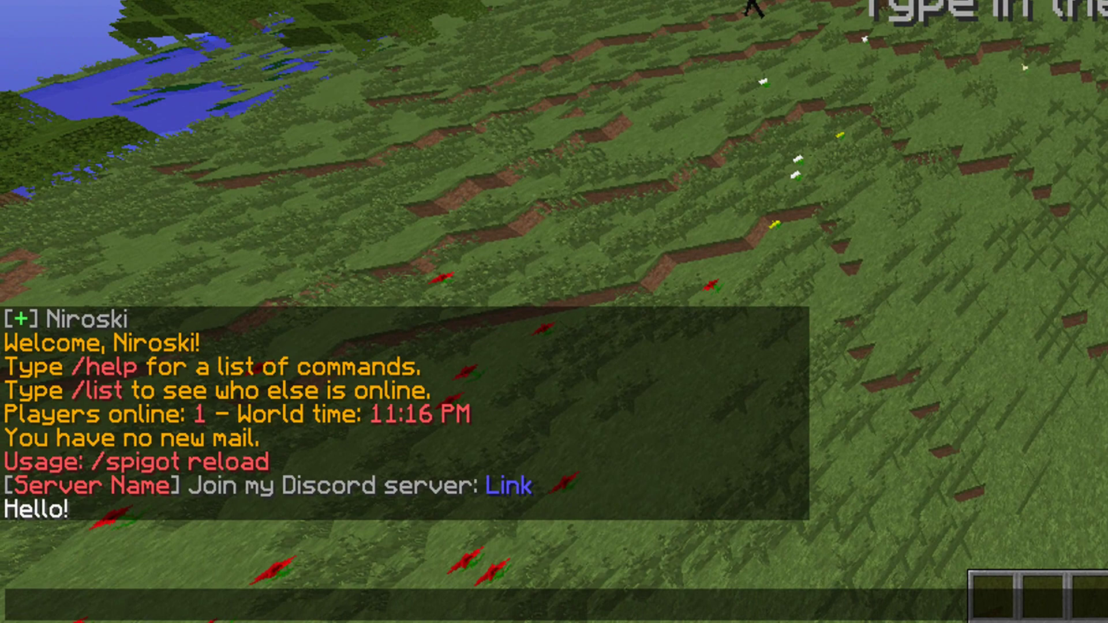
pyautogui.write('Cya')
pyautogui.press('Return')
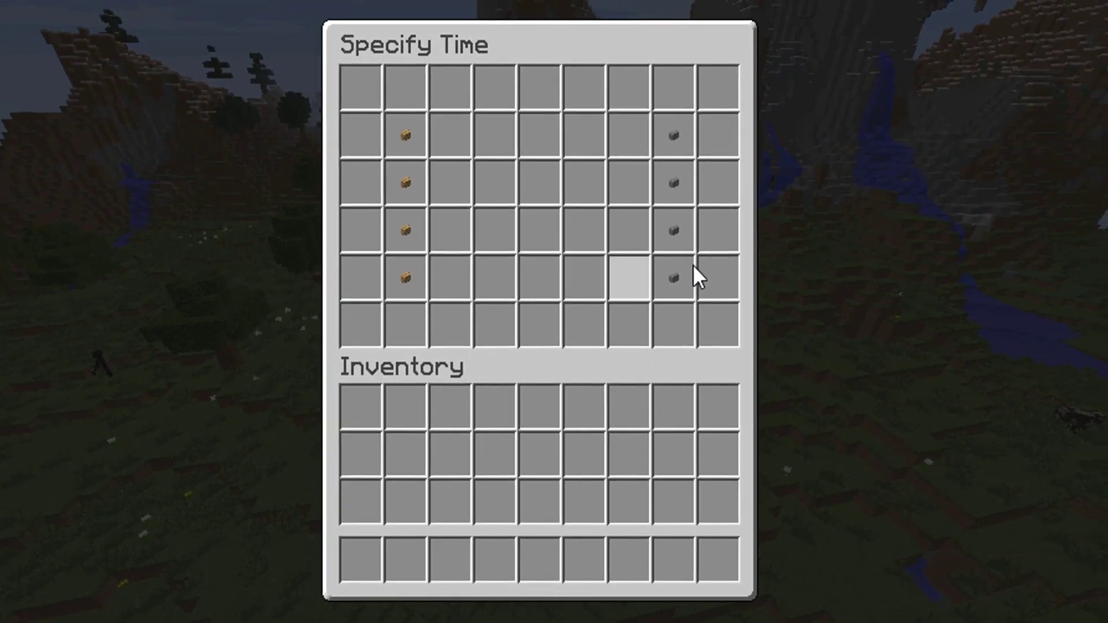
pyautogui.click(674, 280)
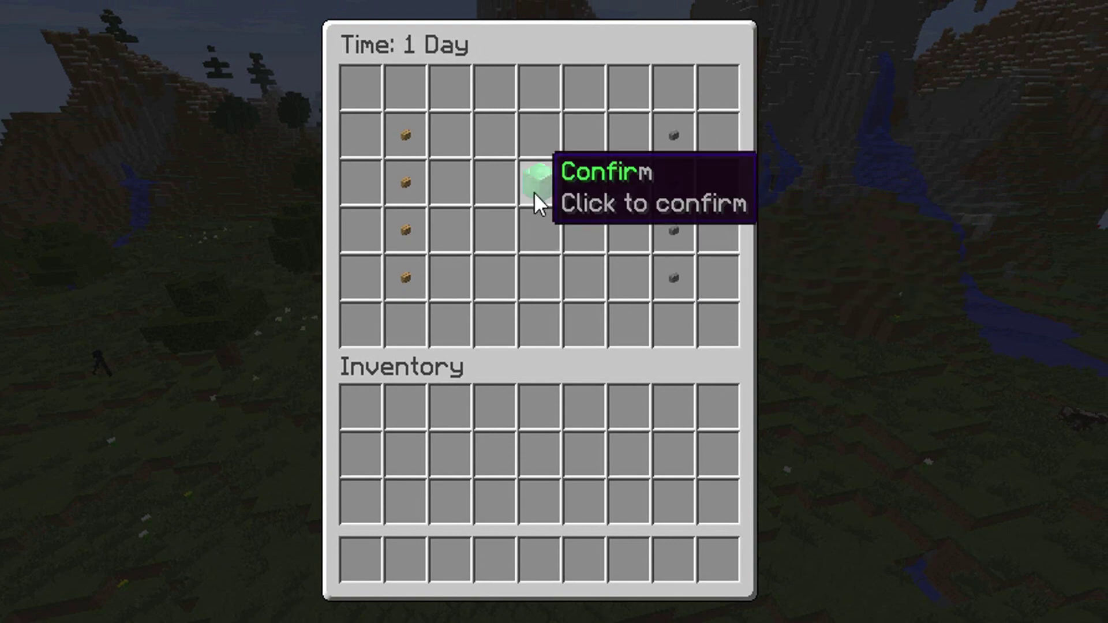
pyautogui.click(535, 192)
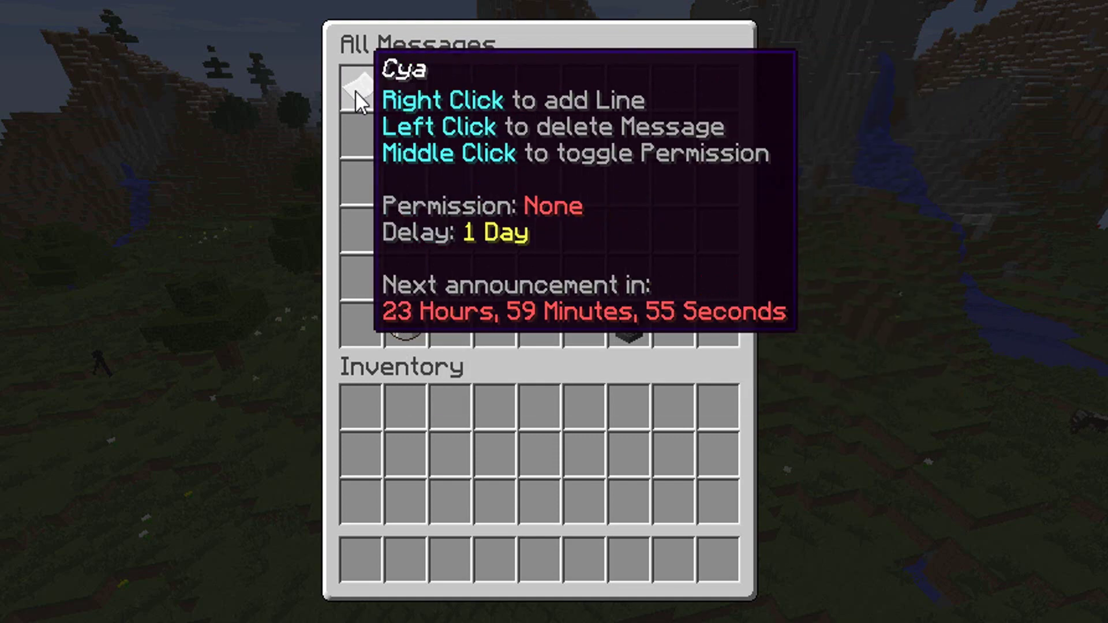
pyautogui.click(411, 316)
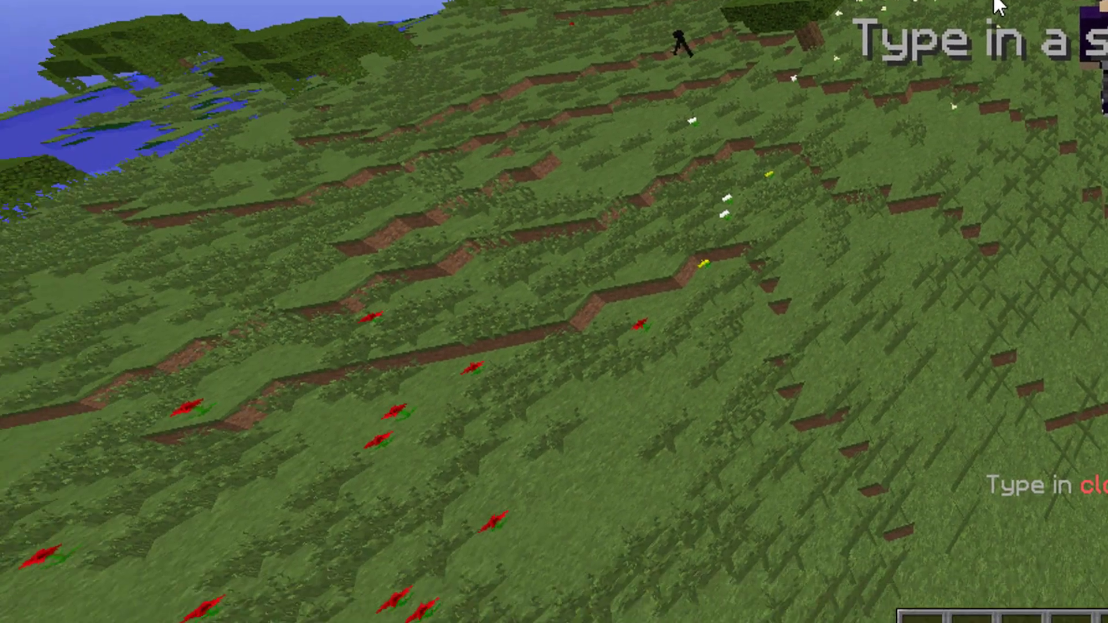
# Search the announcements for 'Cya', then close the messages window
pyautogui.write('tCya')
pyautogui.press('Return')
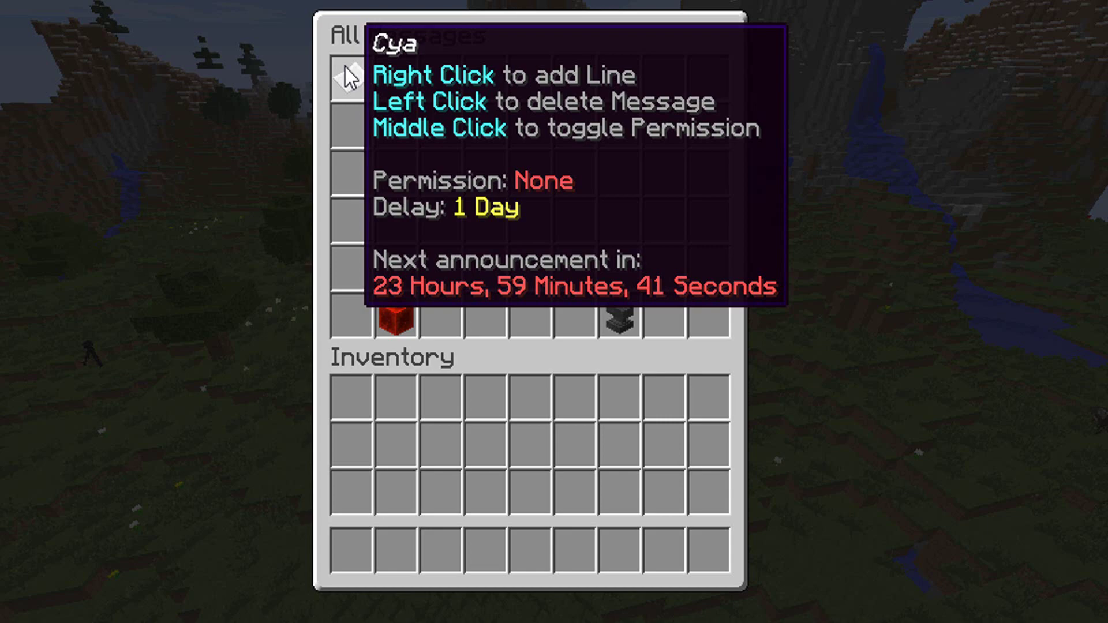
pyautogui.press('Escape')
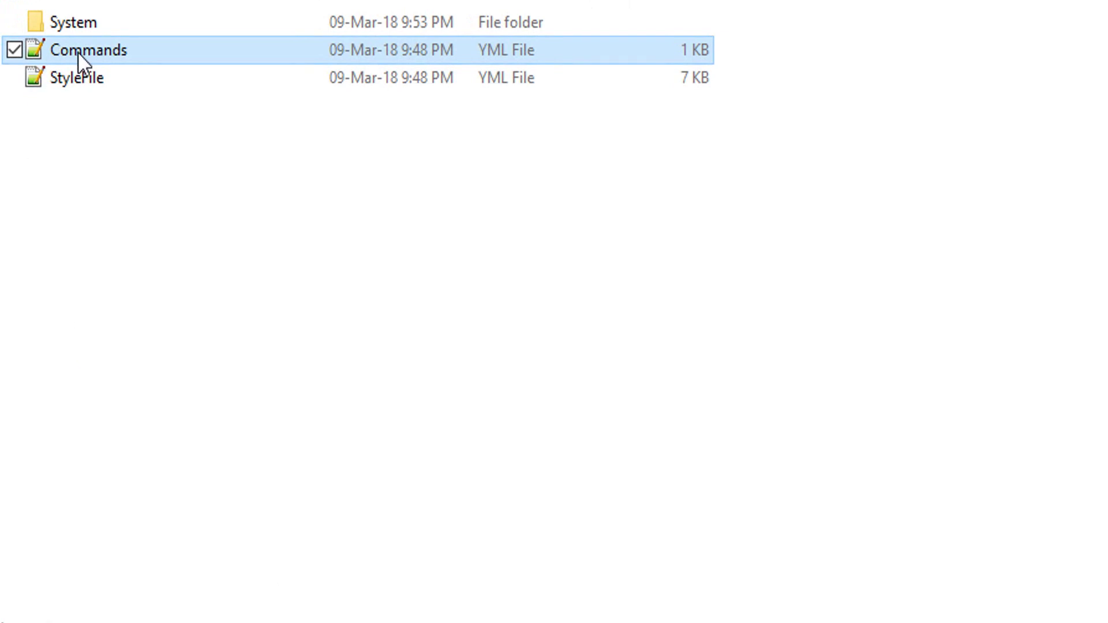
# Open Commands.yml in Notepad++ and select the announcer.admin permission value
pyautogui.doubleClick(78, 51)
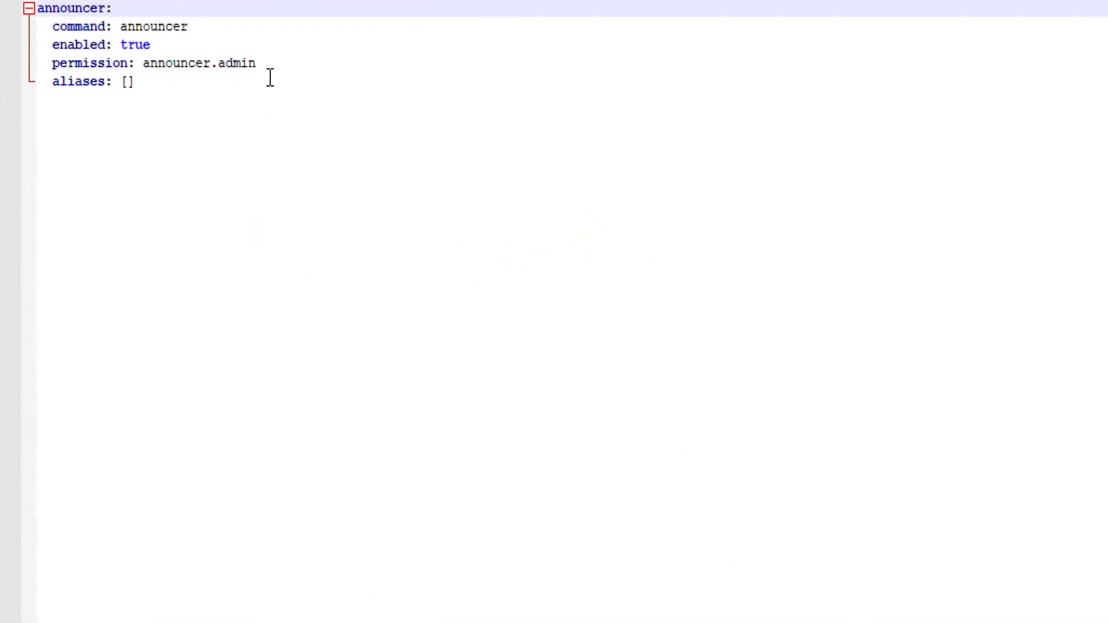
pyautogui.moveTo(257, 64); pyautogui.dragTo(148, 64)
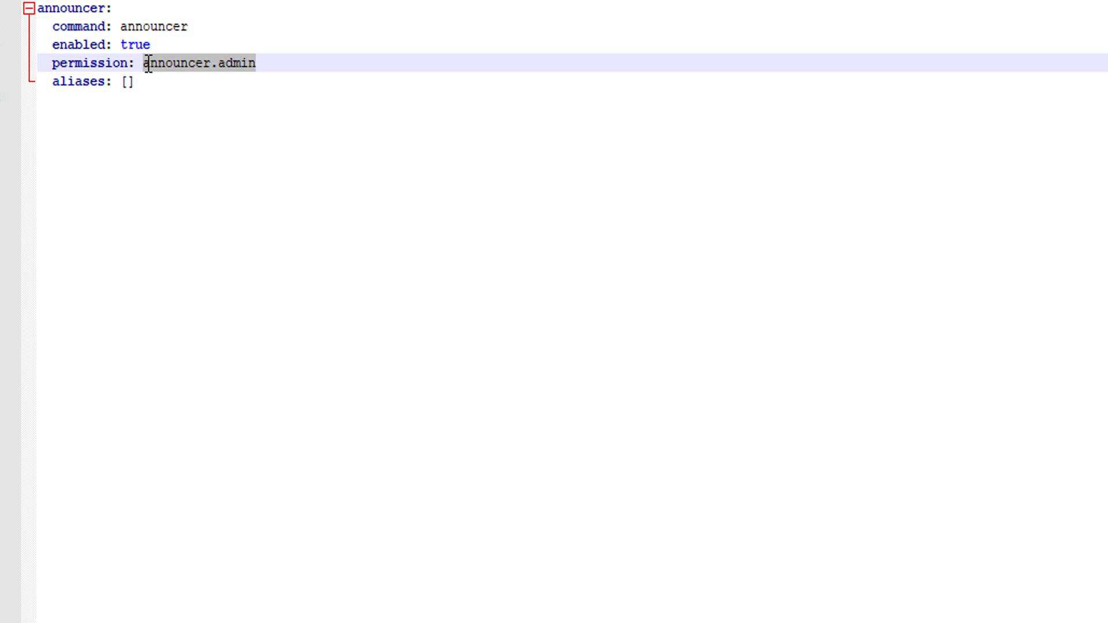
pyautogui.click(195, 26)
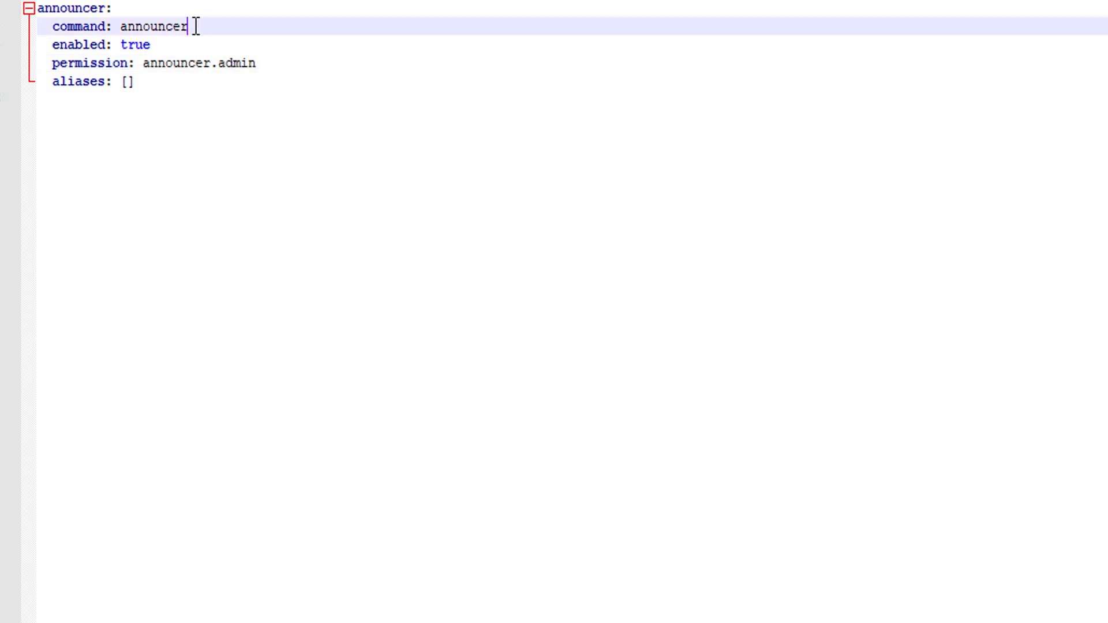
pyautogui.click(172, 45)
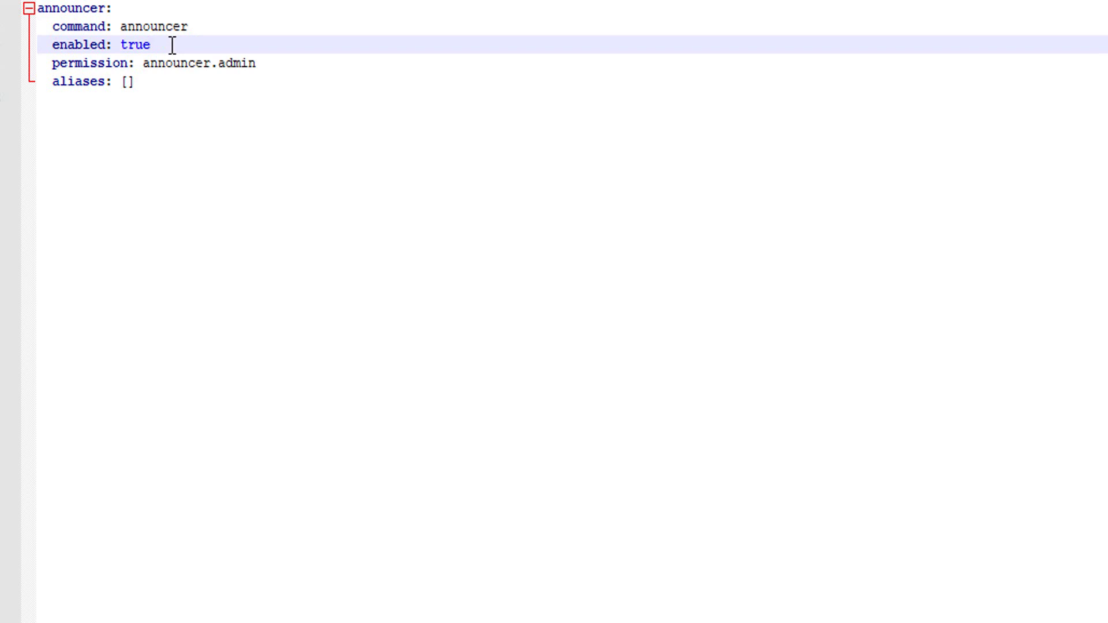
pyautogui.click(157, 84)
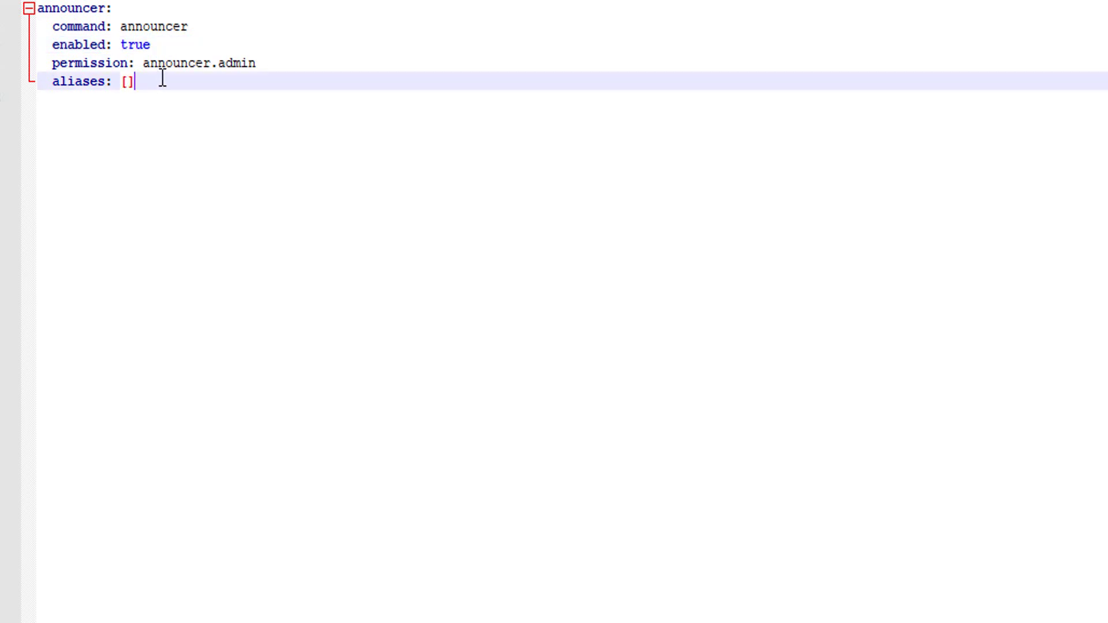